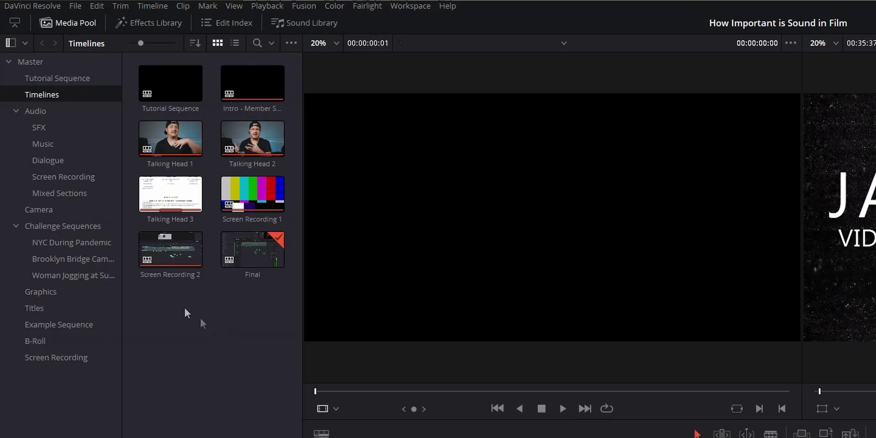
- Create a new timeline after checking its custom Format settings
click(72, 5)
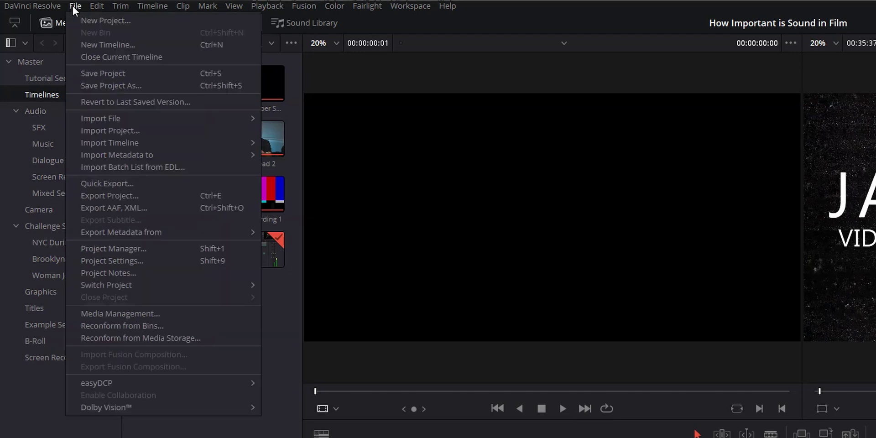
click(114, 44)
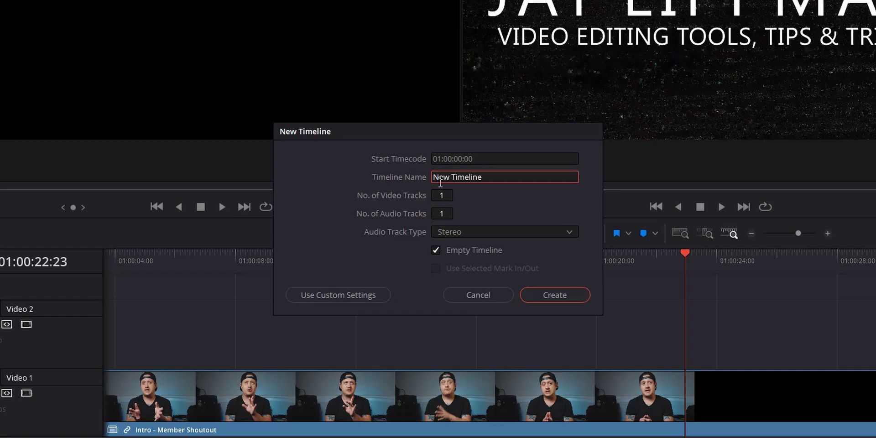
click(365, 297)
click(418, 162)
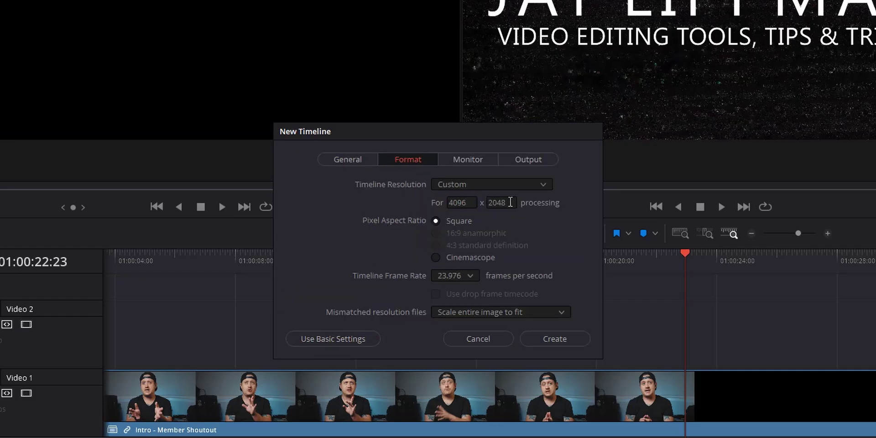
click(563, 341)
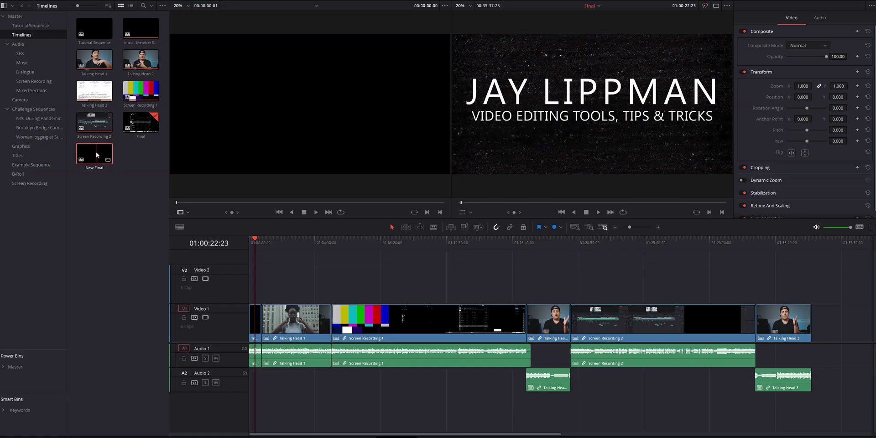
- In New Final, lay out the intro, Talking Heads 1–3 and Screen Recordings 1–2 in order
double_click(96, 152)
drag(141, 30, 279, 323)
drag(95, 59, 827, 326)
drag(140, 91, 831, 319)
drag(140, 60, 812, 321)
drag(94, 122, 785, 319)
drag(95, 91, 812, 332)
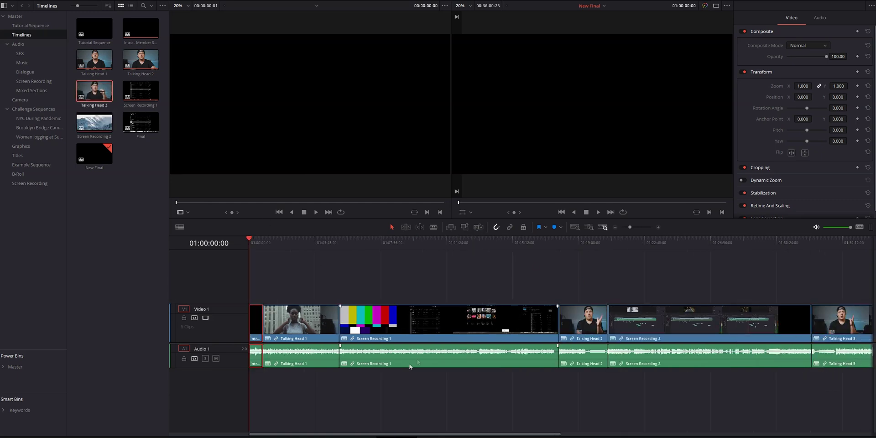
- Move Screen Recording 1's audio to Audio 2, tighten the clip edits, and lift Talking Head 3 onto Video 2
drag(406, 365, 405, 387)
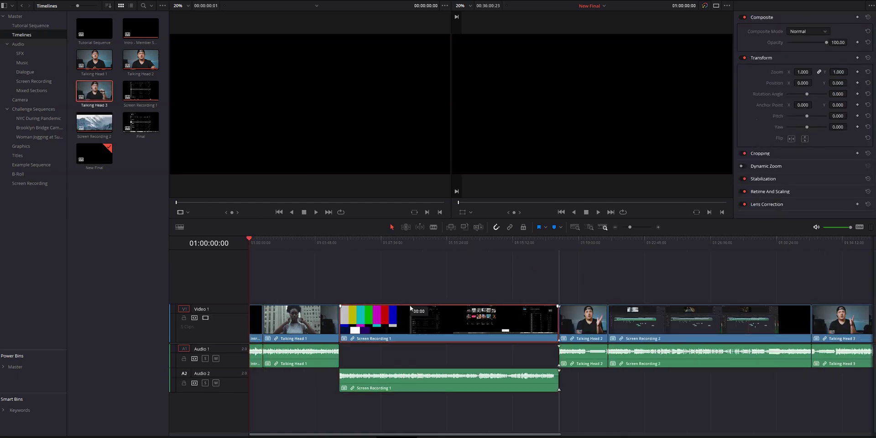
drag(573, 356, 560, 356)
drag(610, 322, 598, 322)
click(597, 322)
key(ctrl+t)
click(415, 244)
mouse_move(689, 328)
mouse_down()
mouse_move(687, 288)
mouse_move(691, 333)
mouse_up()
drag(842, 322, 830, 283)
click(829, 355)
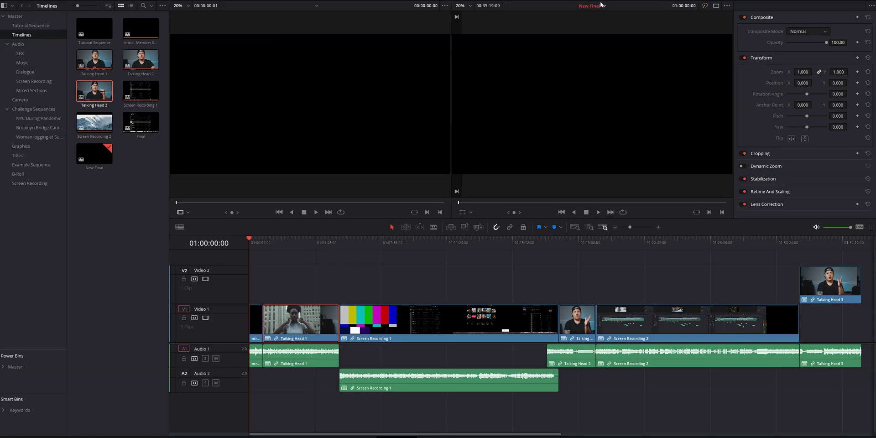
- Switch to the Talking Head 1 timeline and set its A1 dialogue clip volume to -5.04
click(603, 6)
click(612, 56)
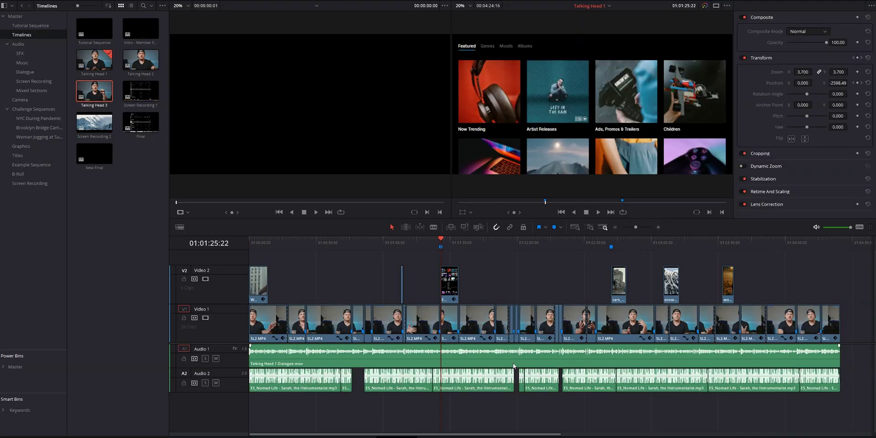
click(531, 363)
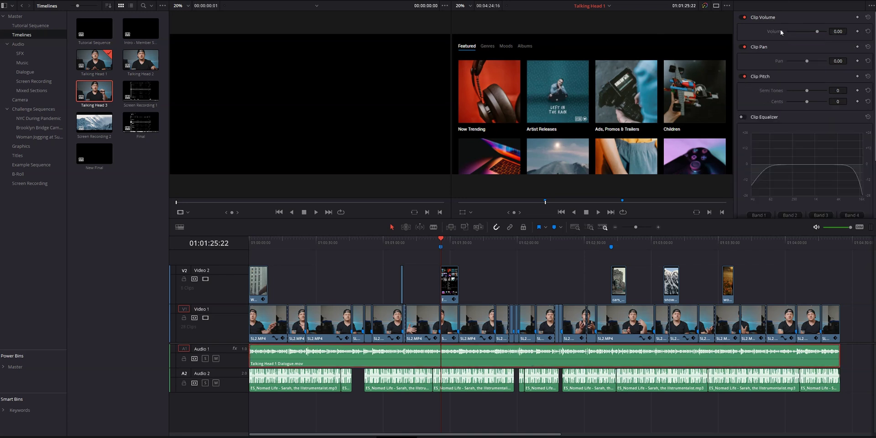
mouse_move(817, 31)
mouse_down()
mouse_move(807, 32)
mouse_move(817, 31)
mouse_up()
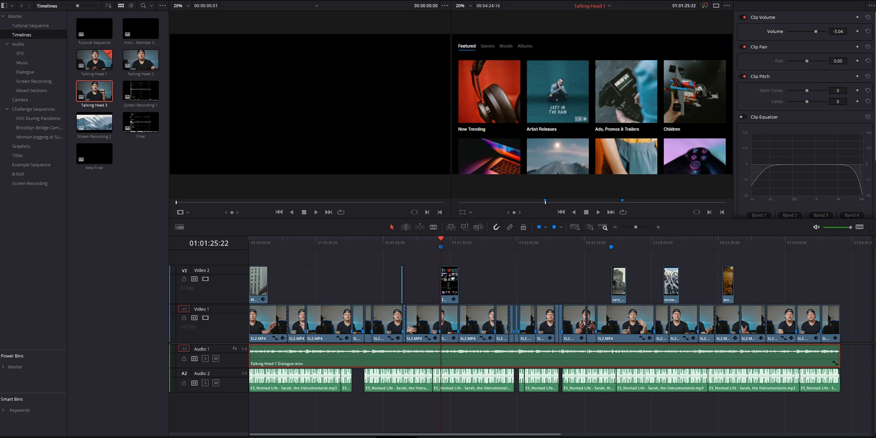
click(450, 284)
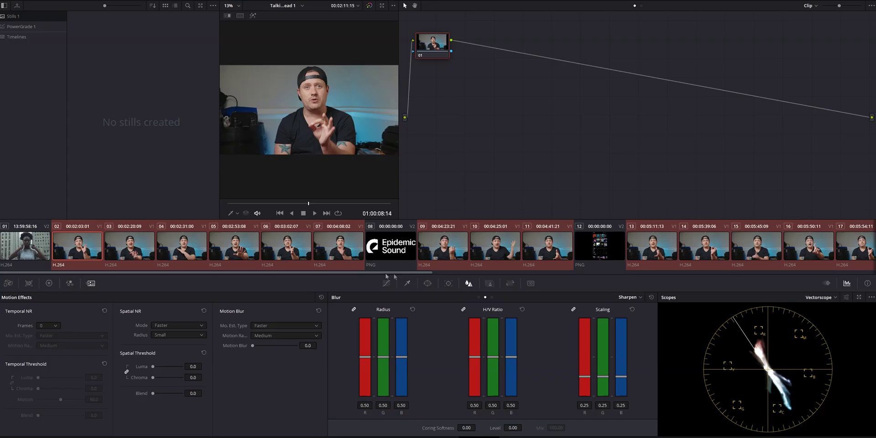
- Select clips 17 through 32 in the thumbnail strip and add them to the Main Grade group
scroll(766, 263, right, 5)
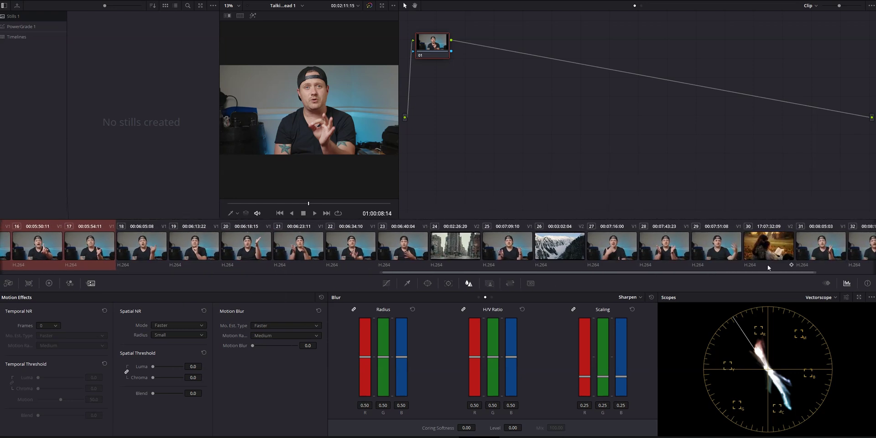
scroll(817, 261, left, 1)
drag(66, 238, 310, 260)
drag(393, 249, 853, 256)
right_click(853, 251)
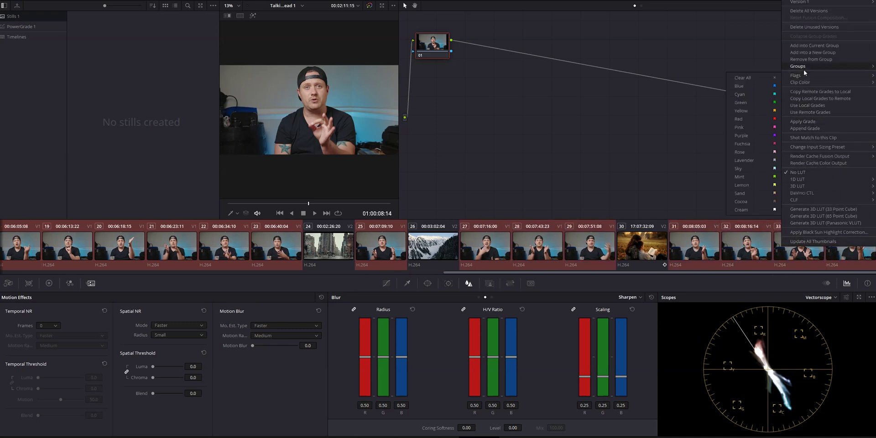
click(755, 67)
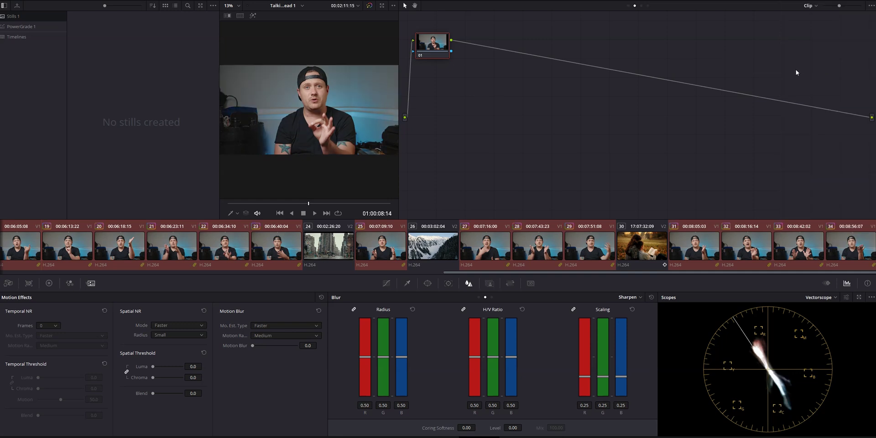